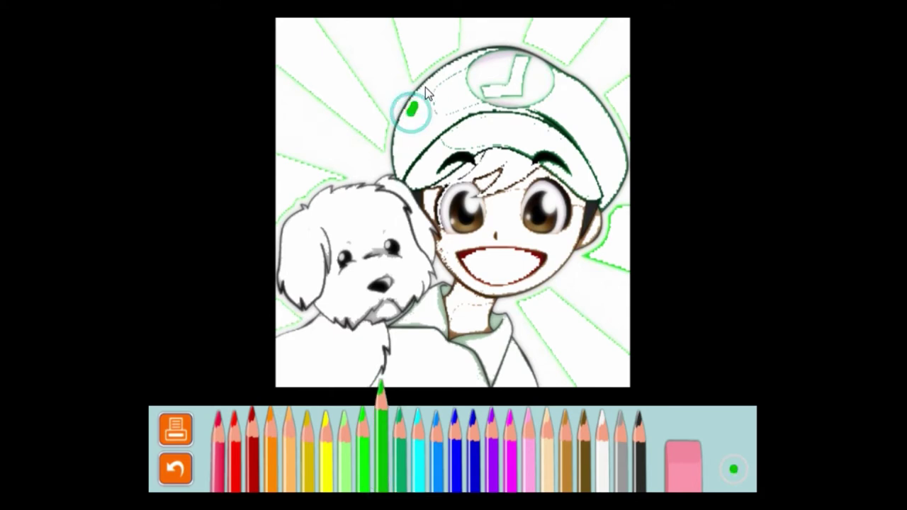
Colour the left part of the boy's cap and most of its brim medium green.
left_click_drag(424, 89, 402, 142)
mouse_move(406, 104)
left_mouse_down()
mouse_move(389, 133)
mouse_move(399, 104)
mouse_move(400, 175)
mouse_move(391, 133)
mouse_move(394, 170)
mouse_move(427, 89)
mouse_move(397, 130)
left_mouse_up()
mouse_move(433, 104)
left_mouse_down()
mouse_move(428, 76)
mouse_move(414, 119)
mouse_move(402, 115)
mouse_move(411, 131)
mouse_move(405, 118)
mouse_move(424, 136)
mouse_move(460, 105)
mouse_move(421, 151)
mouse_move(470, 103)
mouse_move(435, 131)
mouse_move(477, 123)
mouse_move(443, 115)
mouse_move(431, 129)
mouse_move(474, 57)
mouse_move(442, 110)
mouse_move(448, 73)
mouse_move(434, 103)
mouse_move(444, 69)
mouse_move(423, 89)
mouse_move(448, 79)
mouse_move(426, 86)
mouse_move(450, 65)
mouse_move(450, 81)
mouse_move(427, 98)
mouse_move(438, 80)
mouse_move(457, 82)
mouse_move(466, 58)
left_mouse_up()
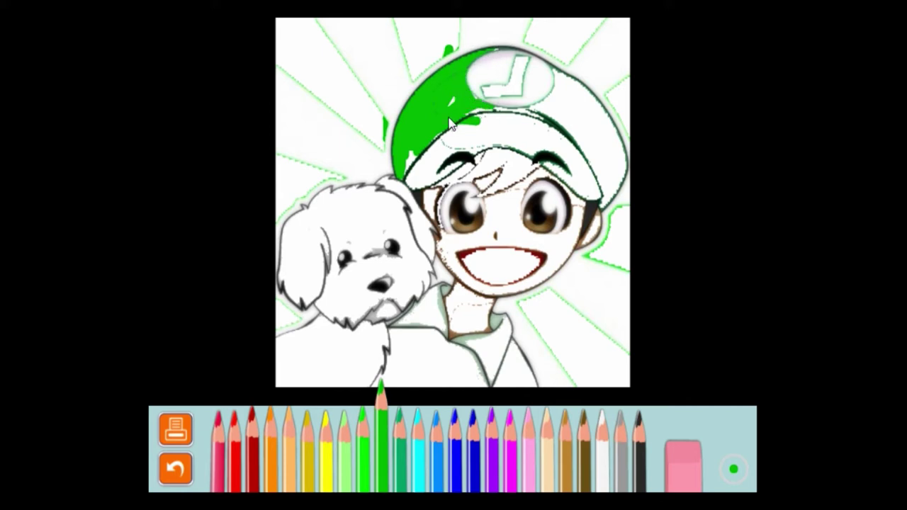
mouse_move(504, 113)
left_mouse_down()
mouse_move(545, 116)
mouse_move(480, 116)
mouse_move(437, 130)
mouse_move(438, 183)
mouse_move(456, 135)
mouse_move(513, 108)
mouse_move(505, 126)
mouse_move(425, 173)
mouse_move(500, 124)
mouse_move(530, 129)
mouse_move(463, 135)
mouse_move(440, 162)
mouse_move(507, 114)
mouse_move(455, 131)
left_mouse_up()
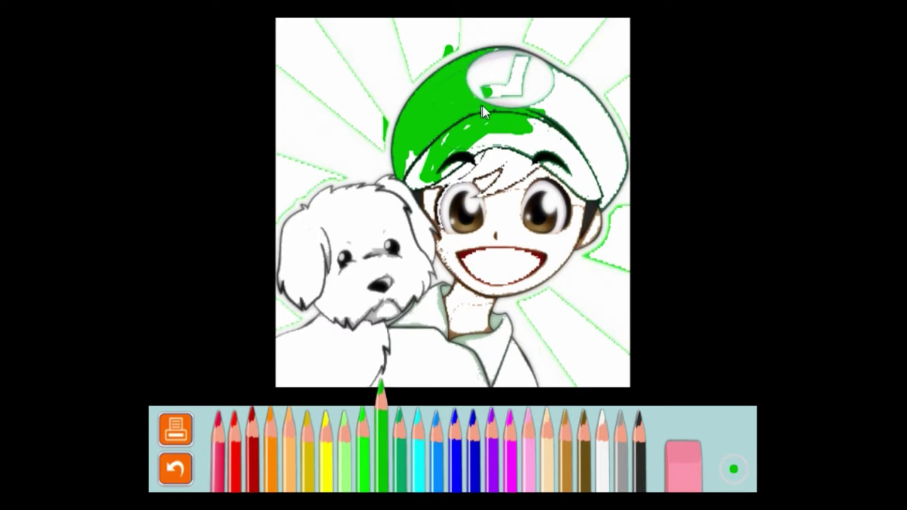
mouse_move(471, 105)
left_mouse_down()
mouse_move(403, 168)
mouse_move(412, 171)
mouse_move(417, 156)
mouse_move(412, 175)
mouse_move(426, 144)
left_mouse_up()
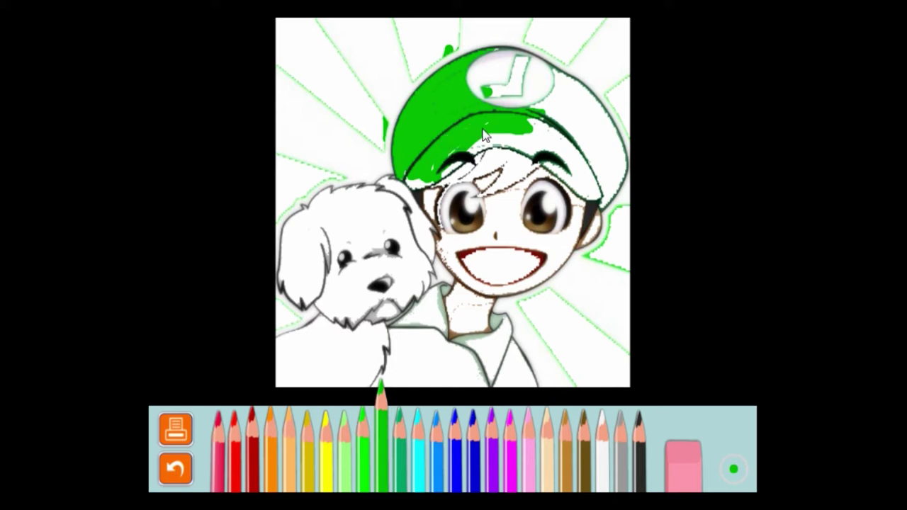
mouse_move(566, 158)
left_mouse_down()
mouse_move(546, 162)
mouse_move(495, 116)
mouse_move(565, 162)
mouse_move(540, 139)
mouse_move(524, 142)
left_mouse_up()
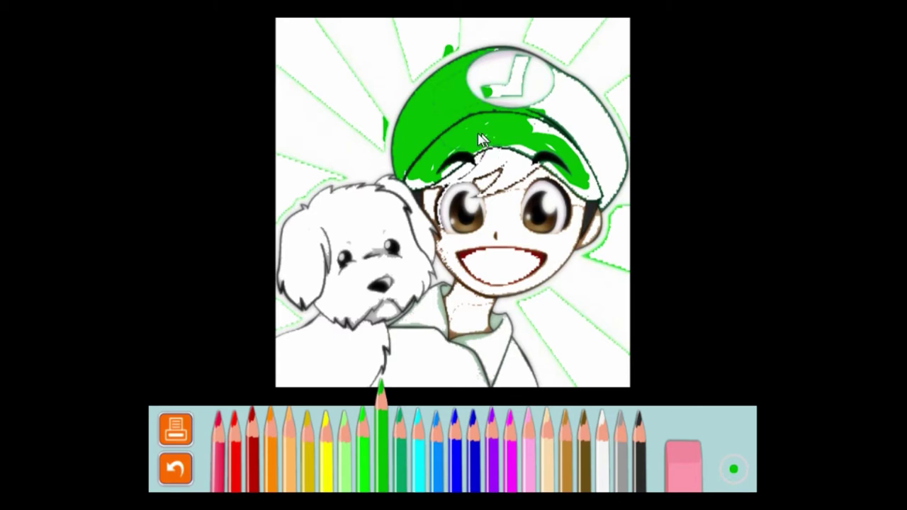
Finish filling the cap and brim in medium green and colour the letter on the cap's badge bright yellow.
mouse_move(539, 124)
left_mouse_down()
mouse_move(562, 119)
mouse_move(547, 96)
mouse_move(520, 110)
mouse_move(548, 100)
mouse_move(564, 68)
mouse_move(552, 67)
mouse_move(576, 73)
mouse_move(603, 115)
mouse_move(617, 183)
mouse_move(602, 82)
mouse_move(614, 147)
mouse_move(557, 65)
mouse_move(579, 103)
mouse_move(579, 82)
mouse_move(571, 90)
mouse_move(561, 81)
mouse_move(576, 83)
mouse_move(592, 129)
mouse_move(602, 120)
mouse_move(588, 95)
mouse_move(605, 148)
mouse_move(569, 90)
mouse_move(607, 156)
left_mouse_up()
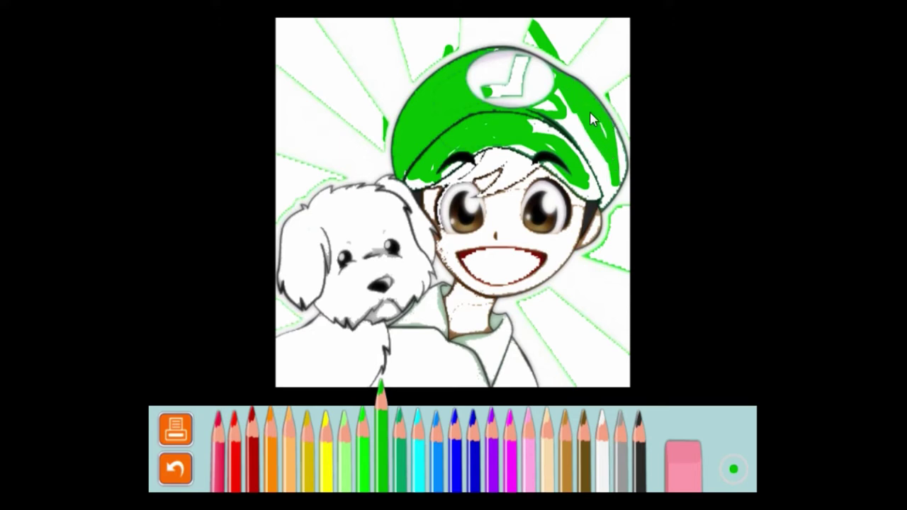
mouse_move(575, 101)
left_mouse_down()
mouse_move(574, 129)
mouse_move(549, 114)
left_mouse_up()
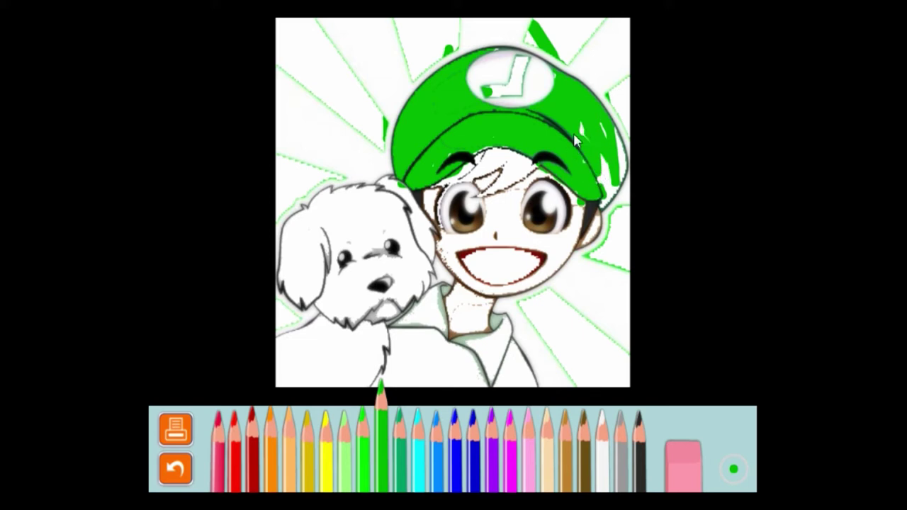
mouse_move(588, 140)
left_mouse_down()
mouse_move(602, 208)
mouse_move(604, 152)
mouse_move(604, 173)
mouse_move(617, 170)
mouse_move(603, 200)
left_mouse_up()
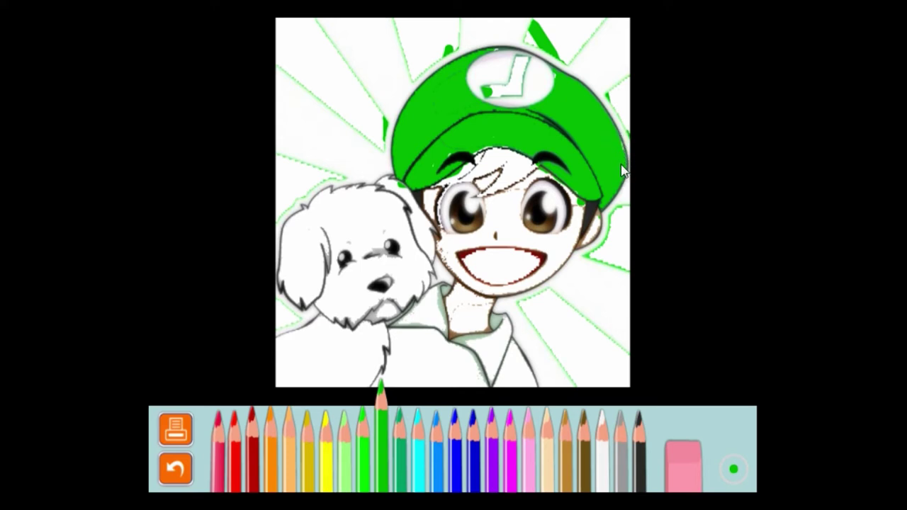
left_click(325, 473)
mouse_move(511, 81)
left_mouse_down()
mouse_move(490, 85)
mouse_move(492, 96)
mouse_move(498, 86)
mouse_move(489, 86)
mouse_move(489, 98)
mouse_move(485, 83)
mouse_move(508, 86)
mouse_move(482, 88)
mouse_move(522, 94)
mouse_move(522, 47)
mouse_move(518, 84)
mouse_move(533, 60)
mouse_move(521, 98)
mouse_move(523, 77)
mouse_move(485, 91)
mouse_move(483, 82)
mouse_move(521, 100)
left_mouse_up()
Colour the background ray in the drawing's upper-left corner dark yellow.
left_click(308, 446)
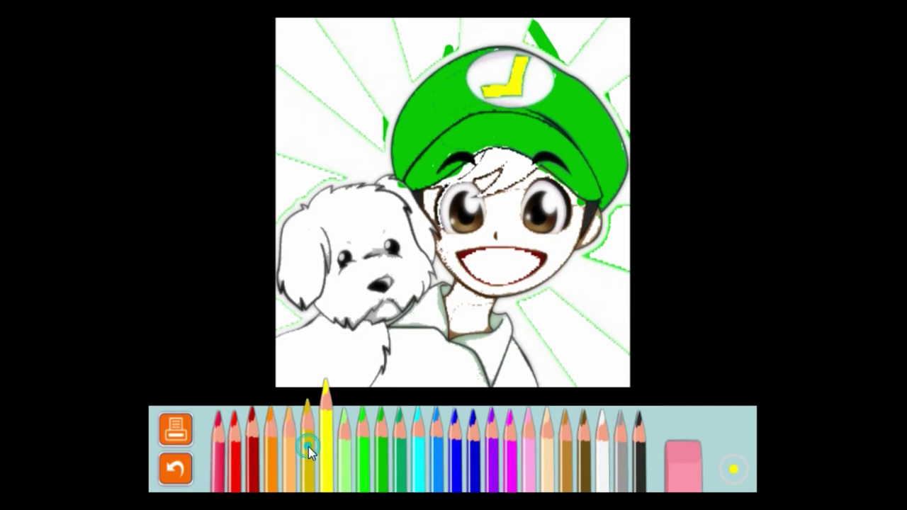
left_click(351, 140)
mouse_move(376, 125)
left_mouse_down()
mouse_move(315, 59)
mouse_move(392, 149)
mouse_move(322, 71)
mouse_move(381, 118)
mouse_move(318, 83)
left_mouse_up()
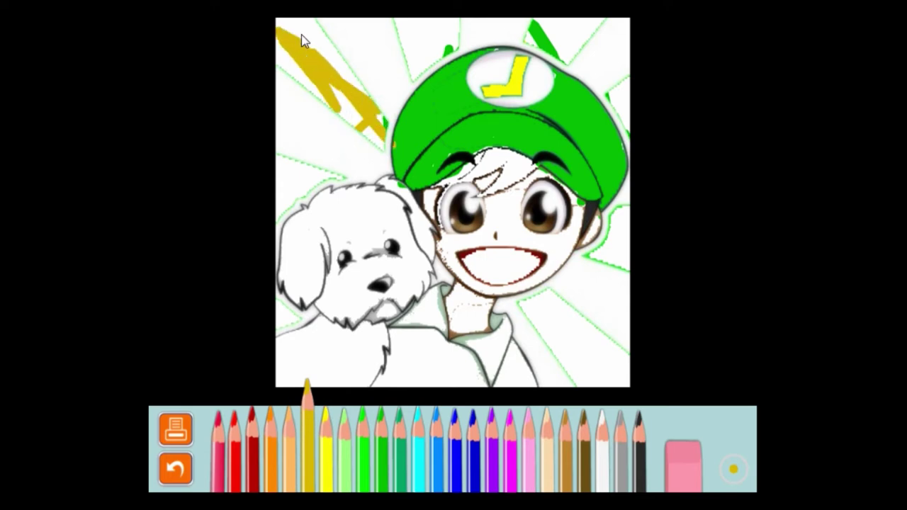
left_click_drag(274, 32, 267, 6)
mouse_move(309, 123)
left_mouse_down()
mouse_move(296, 73)
mouse_move(272, 47)
mouse_move(319, 88)
mouse_move(281, 54)
mouse_move(278, 29)
mouse_move(287, 48)
mouse_move(303, 27)
left_mouse_up()
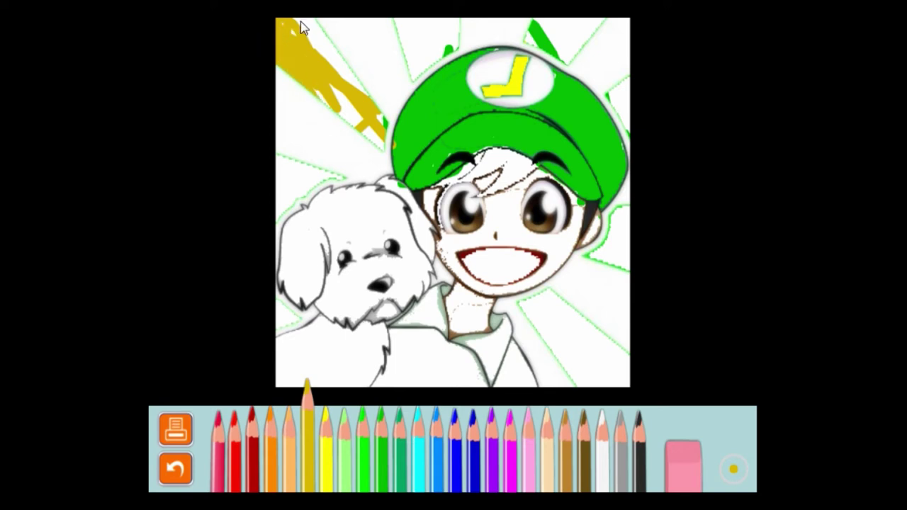
left_click_drag(316, 56, 316, 2)
mouse_move(314, 35)
left_mouse_down()
mouse_move(318, 46)
mouse_move(307, 30)
mouse_move(311, 6)
left_mouse_up()
mouse_move(304, 24)
left_mouse_down()
mouse_move(279, 23)
mouse_move(339, 68)
mouse_move(376, 118)
mouse_move(367, 137)
mouse_move(378, 139)
mouse_move(373, 126)
mouse_move(378, 155)
left_mouse_up()
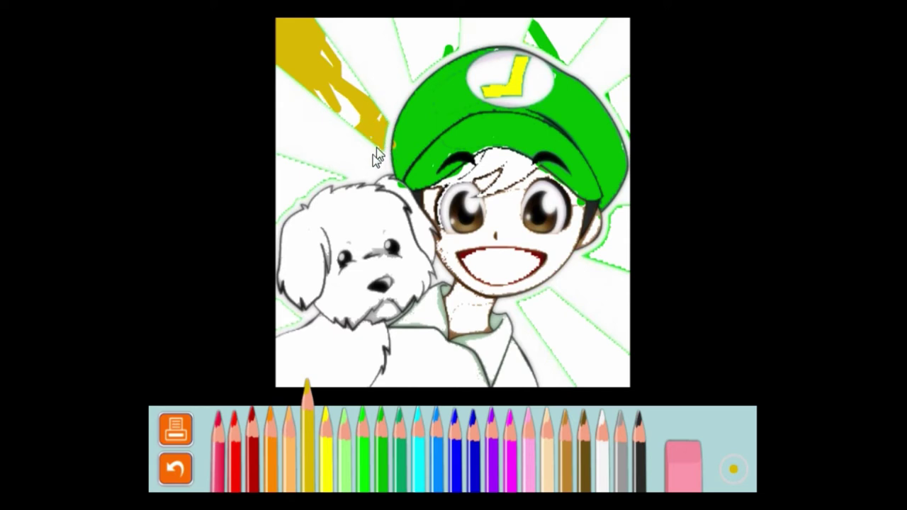
left_click_drag(376, 70, 346, 119)
mouse_move(346, 119)
left_mouse_down()
mouse_move(376, 70)
mouse_move(340, 162)
mouse_move(373, 81)
mouse_move(347, 141)
mouse_move(364, 45)
mouse_move(357, 80)
left_mouse_up()
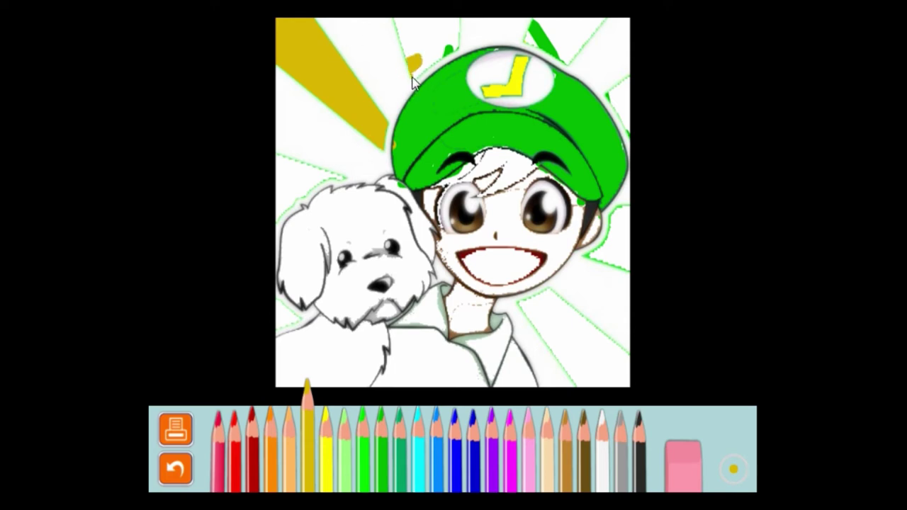
Colour the two background rays above the cap and the small ray at its upper right dark yellow.
mouse_move(440, 60)
left_mouse_down()
mouse_move(468, 49)
mouse_move(443, 38)
mouse_move(365, 81)
mouse_move(454, 30)
mouse_move(369, 67)
mouse_move(444, 54)
mouse_move(332, 97)
mouse_move(469, 39)
mouse_move(446, 38)
mouse_move(467, 37)
left_mouse_up()
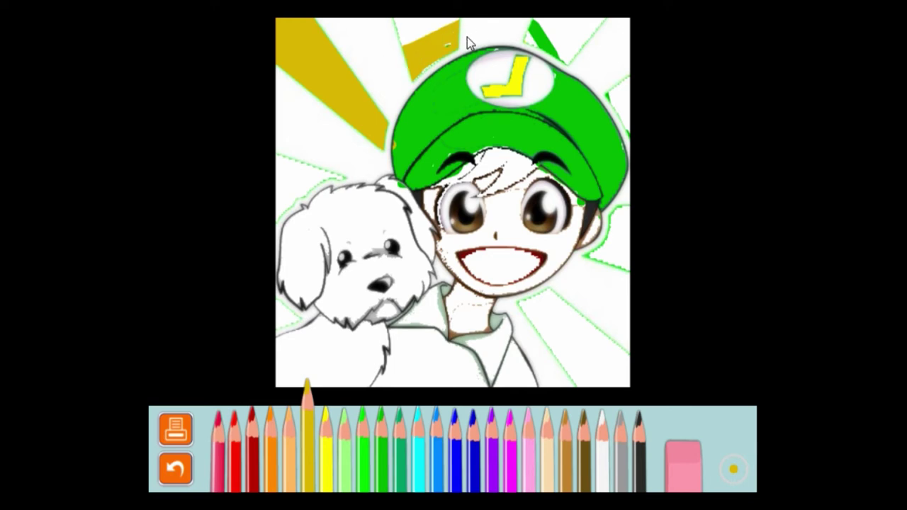
mouse_move(342, 78)
left_mouse_down()
mouse_move(444, 17)
mouse_move(482, 19)
mouse_move(439, 22)
mouse_move(459, 13)
left_mouse_up()
mouse_move(386, 25)
left_mouse_down()
mouse_move(411, 24)
mouse_move(399, 41)
left_mouse_up()
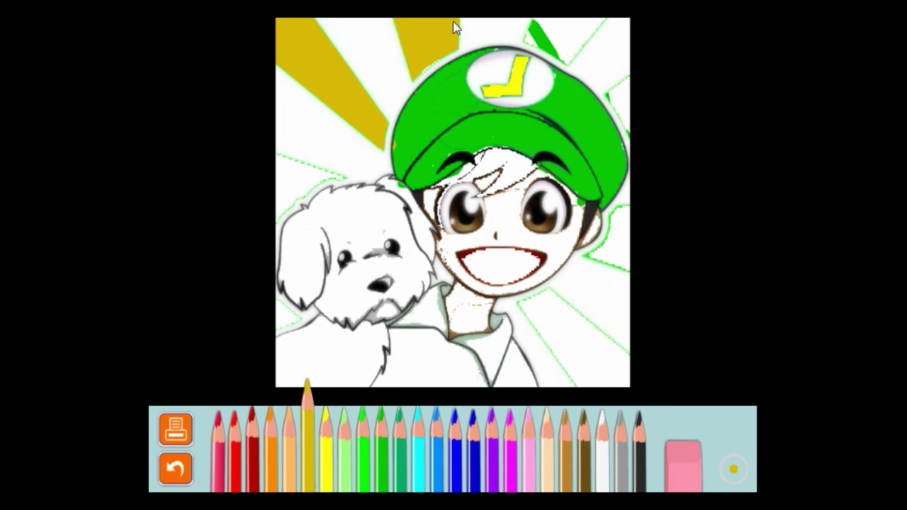
mouse_move(535, 27)
left_mouse_down()
mouse_move(569, 54)
mouse_move(553, 31)
mouse_move(531, 29)
mouse_move(541, 21)
mouse_move(580, 32)
mouse_move(592, 23)
mouse_move(513, 30)
mouse_move(582, 65)
mouse_move(512, 37)
mouse_move(555, 56)
mouse_move(537, 41)
left_mouse_up()
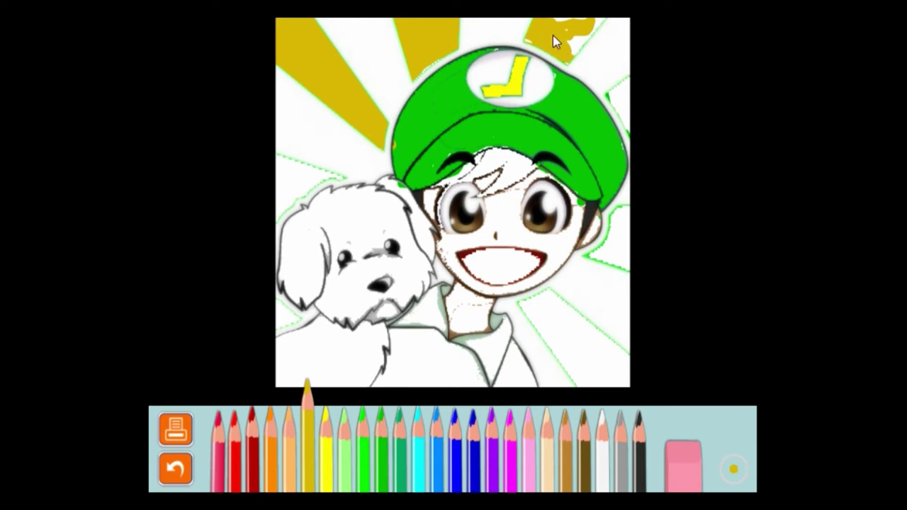
mouse_move(570, 61)
left_mouse_down()
mouse_move(607, 0)
mouse_move(551, 78)
mouse_move(613, 20)
mouse_move(586, 48)
mouse_move(616, 1)
mouse_move(576, 38)
mouse_move(587, 1)
left_mouse_up()
left_click(609, 77)
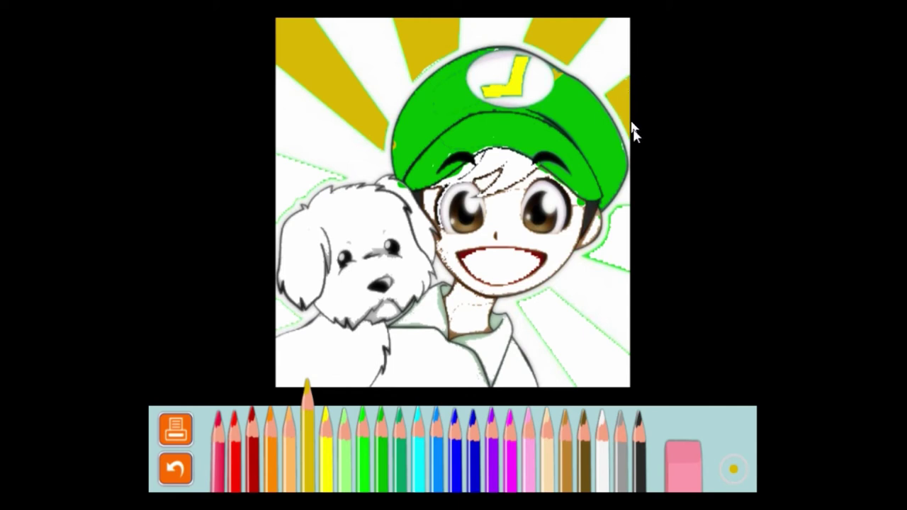
Colour the background ray beside the boy's ear and the one in the drawing's lower-right corner dark yellow.
left_click(608, 244)
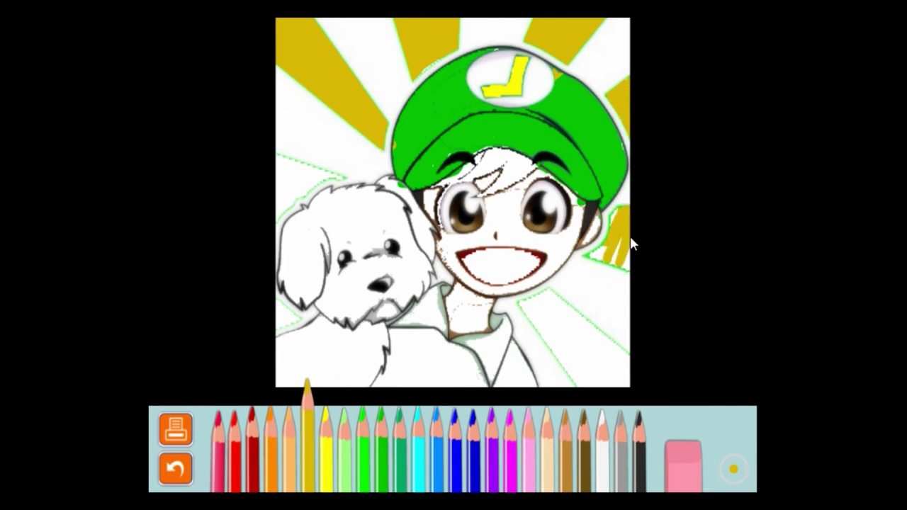
mouse_move(625, 263)
left_mouse_down()
mouse_move(630, 246)
mouse_move(617, 240)
mouse_move(627, 234)
left_mouse_up()
mouse_move(569, 296)
left_mouse_down()
mouse_move(519, 306)
mouse_move(597, 354)
mouse_move(552, 304)
mouse_move(559, 318)
left_mouse_up()
mouse_move(631, 387)
left_mouse_down()
mouse_move(522, 328)
mouse_move(568, 349)
mouse_move(591, 386)
left_mouse_up()
mouse_move(619, 415)
left_mouse_down()
mouse_move(575, 373)
mouse_move(623, 377)
mouse_move(587, 384)
mouse_move(611, 396)
left_mouse_up()
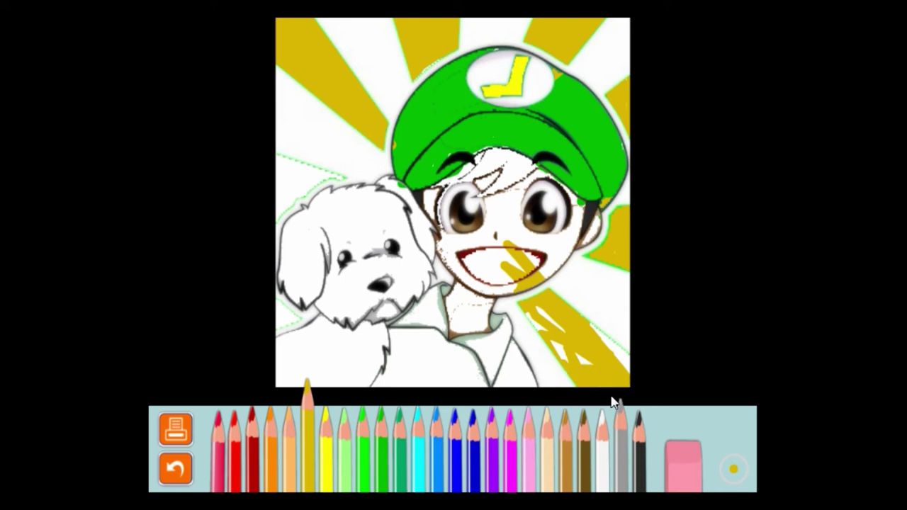
left_click_drag(581, 338, 578, 311)
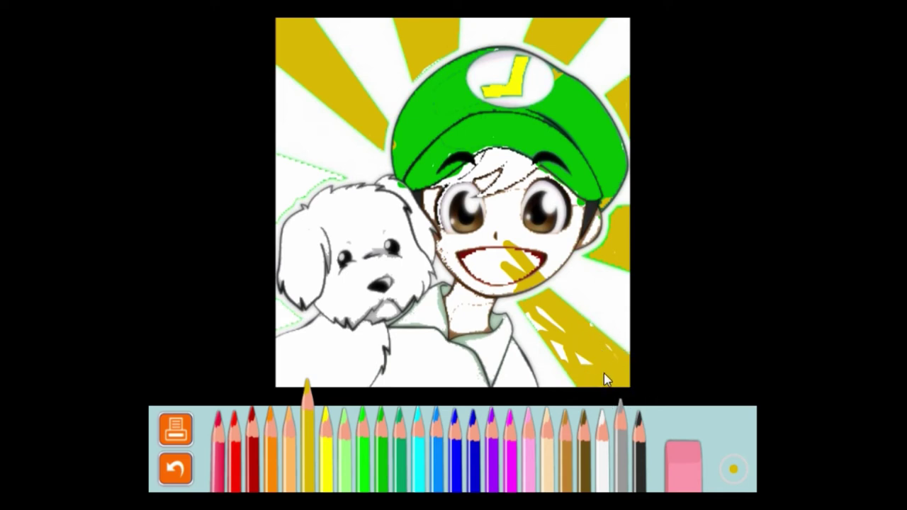
left_click_drag(600, 324, 551, 345)
Colour the boy's face, ears and neck light beige, covering the yellow strokes on the chin.
left_click(549, 443)
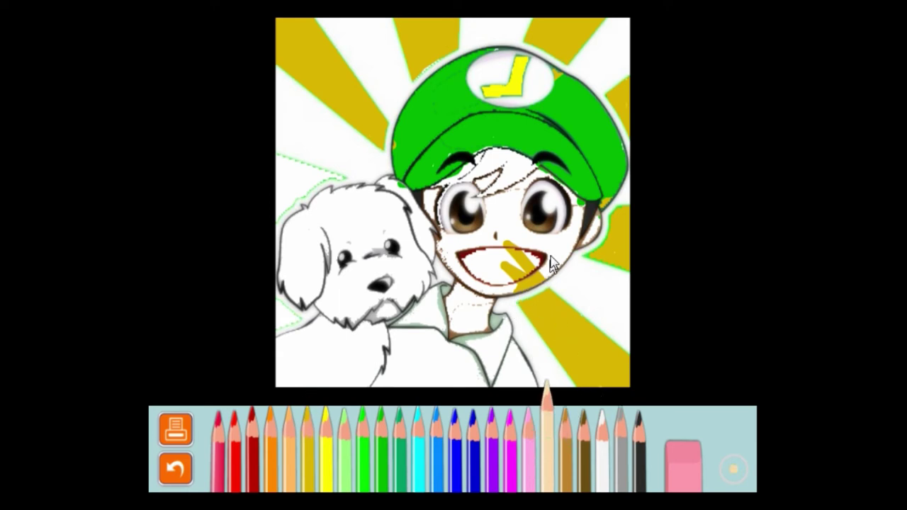
mouse_move(552, 269)
left_mouse_down()
mouse_move(564, 249)
mouse_move(538, 278)
mouse_move(497, 292)
mouse_move(552, 261)
mouse_move(522, 294)
mouse_move(544, 289)
mouse_move(519, 291)
mouse_move(549, 273)
mouse_move(506, 276)
mouse_move(533, 239)
mouse_move(508, 220)
left_mouse_up()
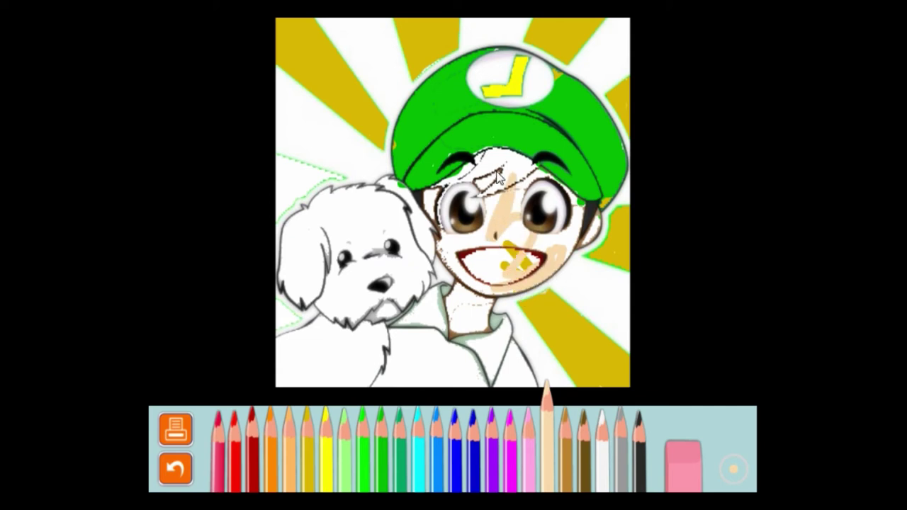
mouse_move(500, 262)
left_mouse_down()
mouse_move(505, 212)
mouse_move(491, 183)
mouse_move(455, 189)
mouse_move(425, 229)
mouse_move(438, 188)
mouse_move(424, 215)
mouse_move(424, 193)
mouse_move(433, 187)
mouse_move(439, 215)
mouse_move(427, 204)
mouse_move(429, 215)
mouse_move(470, 278)
mouse_move(439, 229)
mouse_move(457, 284)
mouse_move(442, 250)
mouse_move(453, 276)
left_mouse_up()
mouse_move(440, 241)
left_mouse_down()
mouse_move(481, 297)
mouse_move(461, 256)
mouse_move(481, 289)
mouse_move(484, 279)
mouse_move(462, 279)
mouse_move(512, 299)
left_mouse_up()
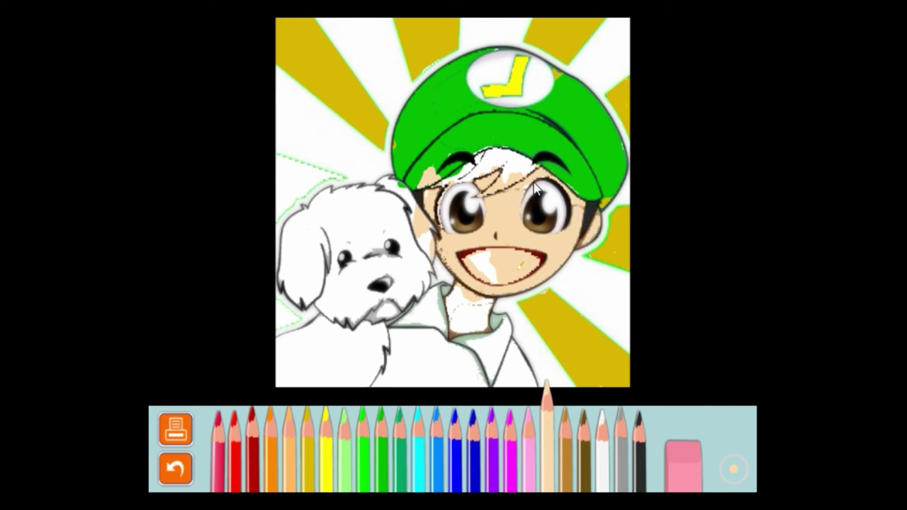
left_click_drag(472, 323, 468, 274)
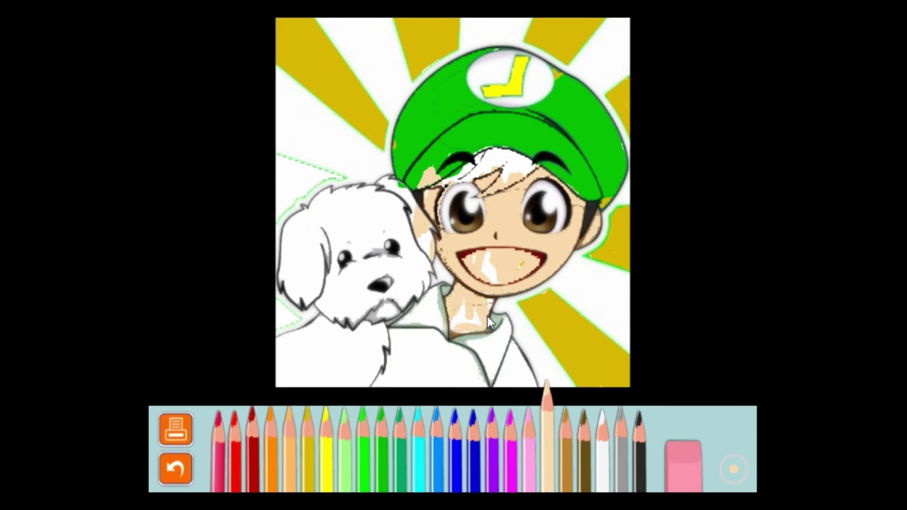
left_click_drag(469, 296, 457, 325)
Colour the boy's fringe under the cap dark brown.
left_click(583, 453)
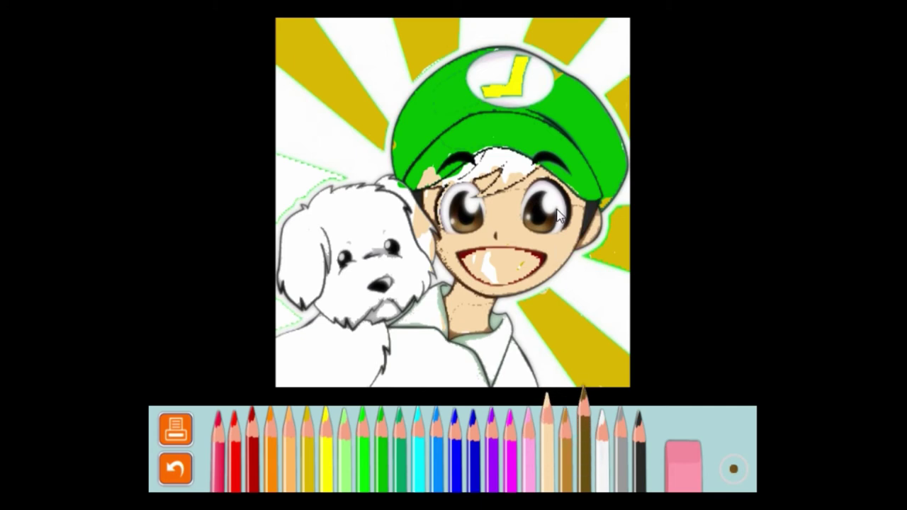
mouse_move(517, 161)
left_mouse_down()
mouse_move(503, 183)
mouse_move(507, 158)
mouse_move(464, 190)
mouse_move(441, 184)
left_mouse_up()
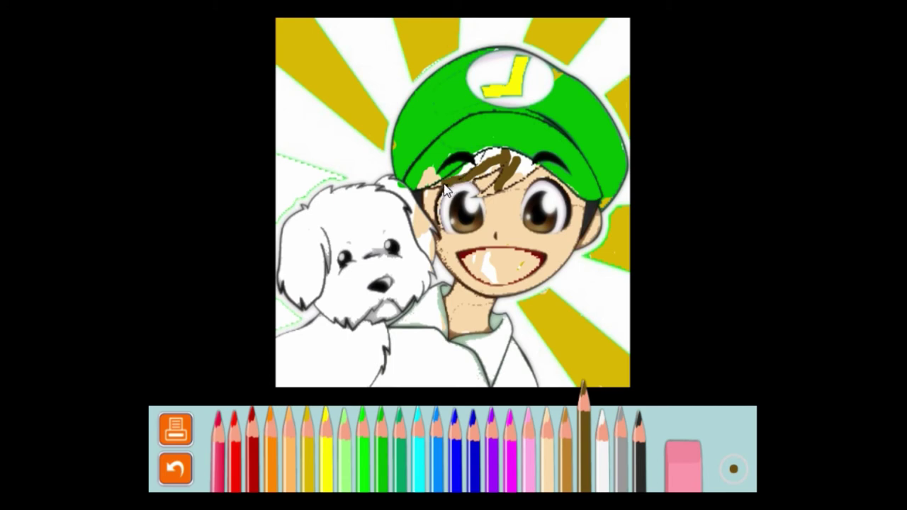
left_click(432, 182)
left_click(453, 183)
mouse_move(468, 164)
left_mouse_down()
mouse_move(451, 183)
mouse_move(478, 155)
mouse_move(512, 156)
mouse_move(484, 158)
mouse_move(472, 170)
mouse_move(502, 153)
mouse_move(461, 179)
mouse_move(518, 164)
mouse_move(492, 196)
left_mouse_up()
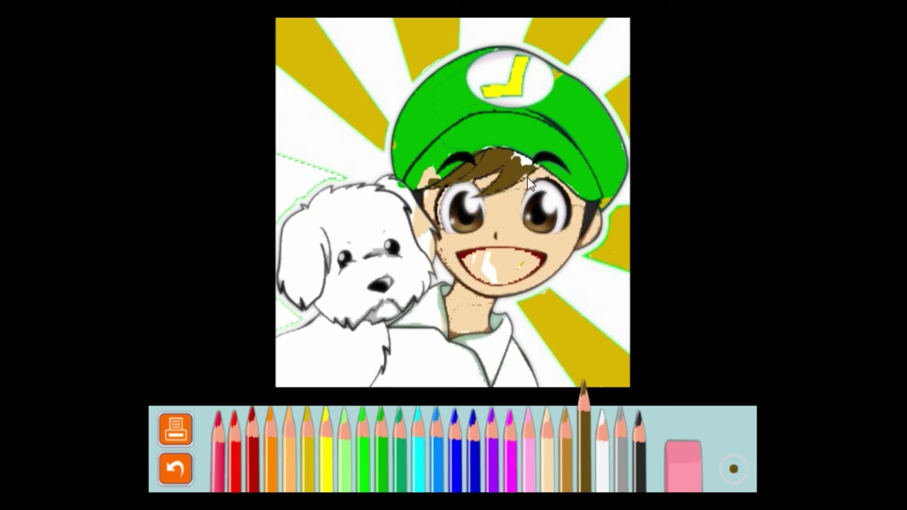
mouse_move(524, 172)
left_mouse_down()
mouse_move(528, 160)
mouse_move(504, 153)
mouse_move(536, 164)
left_mouse_up()
Fill the inside of the boy's open mouth with dark red.
left_click(253, 460)
mouse_move(508, 260)
left_mouse_down()
mouse_move(470, 278)
mouse_move(514, 273)
left_mouse_up()
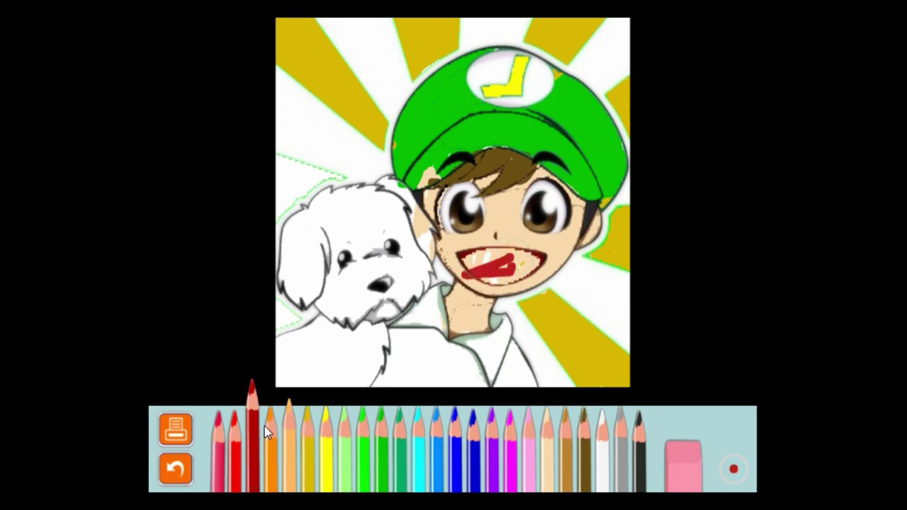
mouse_move(534, 261)
left_mouse_down()
mouse_move(531, 247)
mouse_move(469, 259)
mouse_move(465, 281)
mouse_move(488, 287)
mouse_move(542, 268)
mouse_move(526, 261)
mouse_move(507, 273)
mouse_move(532, 278)
mouse_move(499, 287)
mouse_move(488, 268)
mouse_move(466, 262)
left_mouse_up()
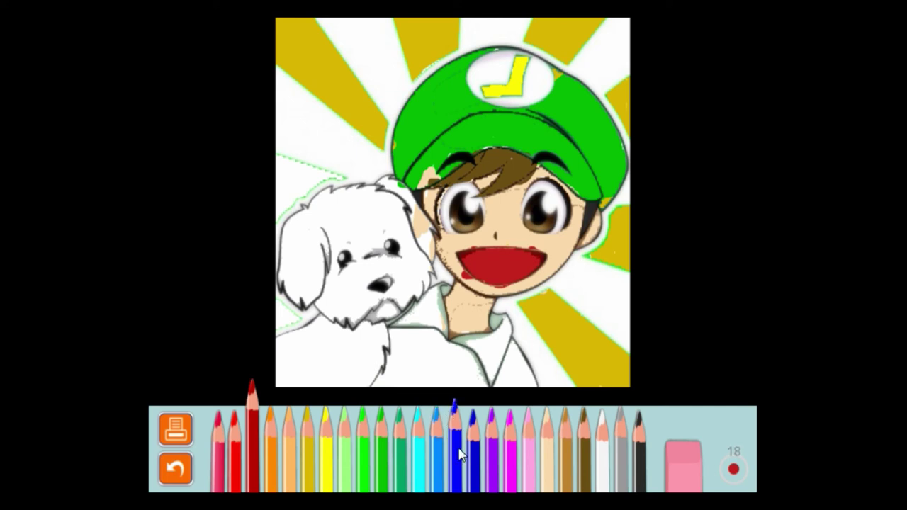
Erase the beige spill between the dog and the boy's ear, and cover the red spill around the mouth with beige.
left_click(685, 469)
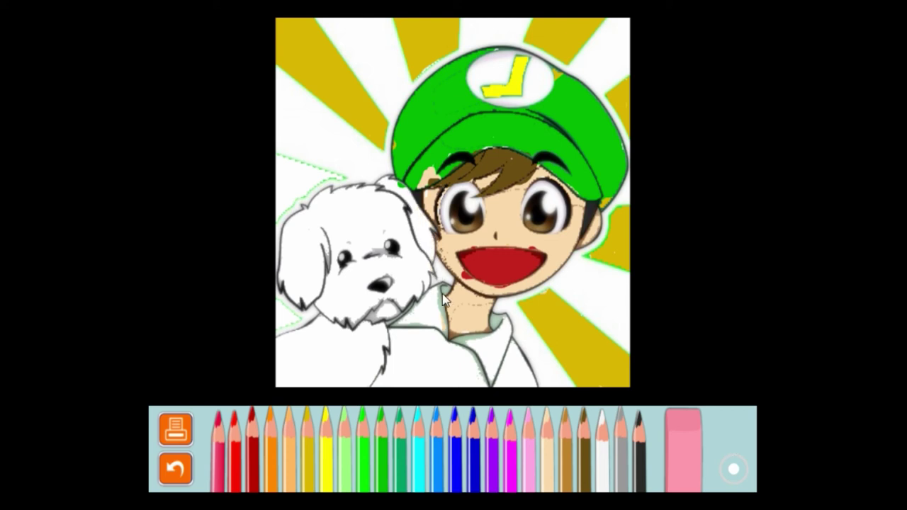
left_click(308, 460)
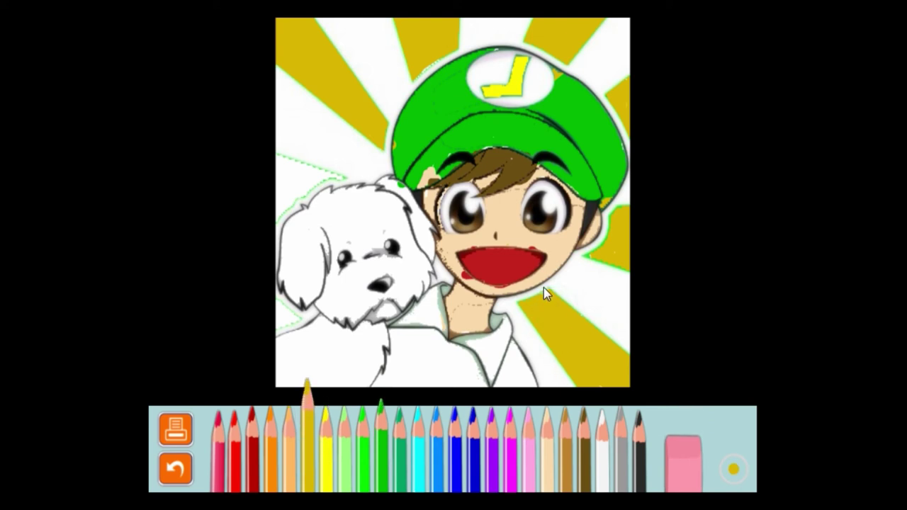
left_click(546, 471)
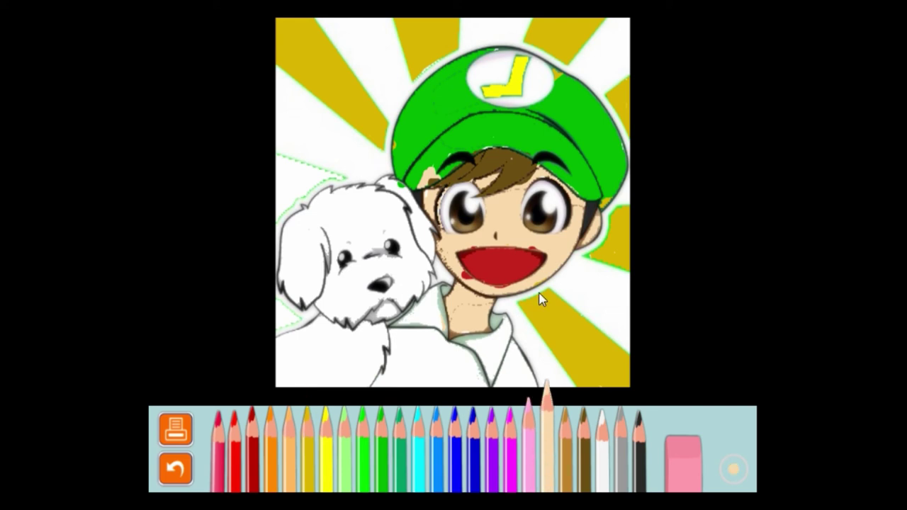
left_click(451, 255)
left_click(462, 272)
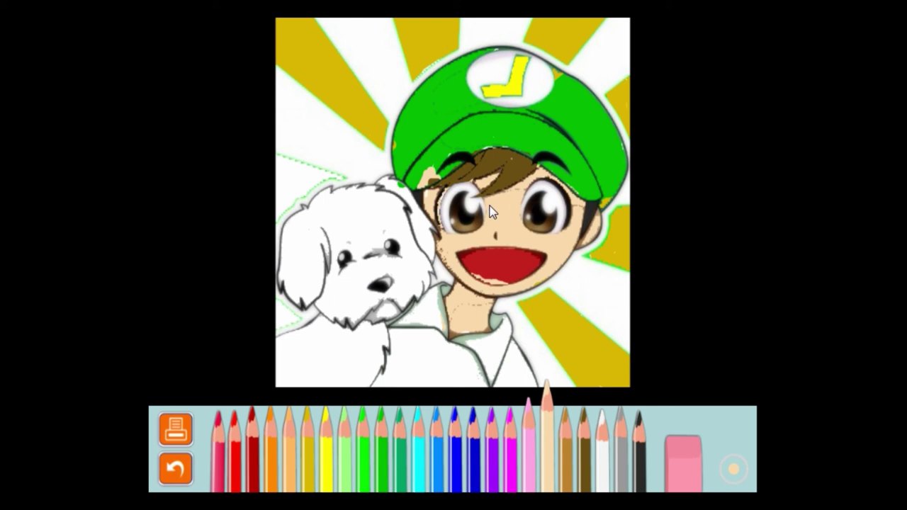
left_click(437, 213)
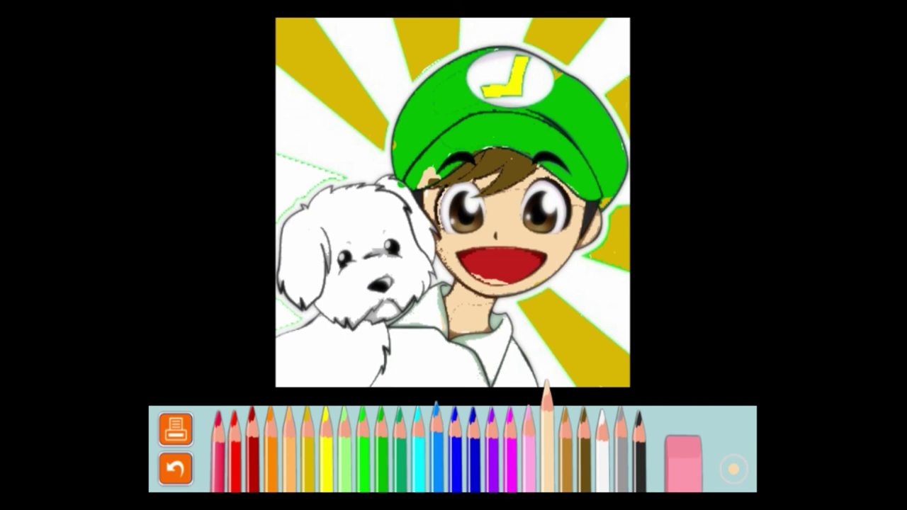
Refill the mouth's lower edge in dark red and cover the beige spill on the cap's brim with medium green.
left_click(253, 454)
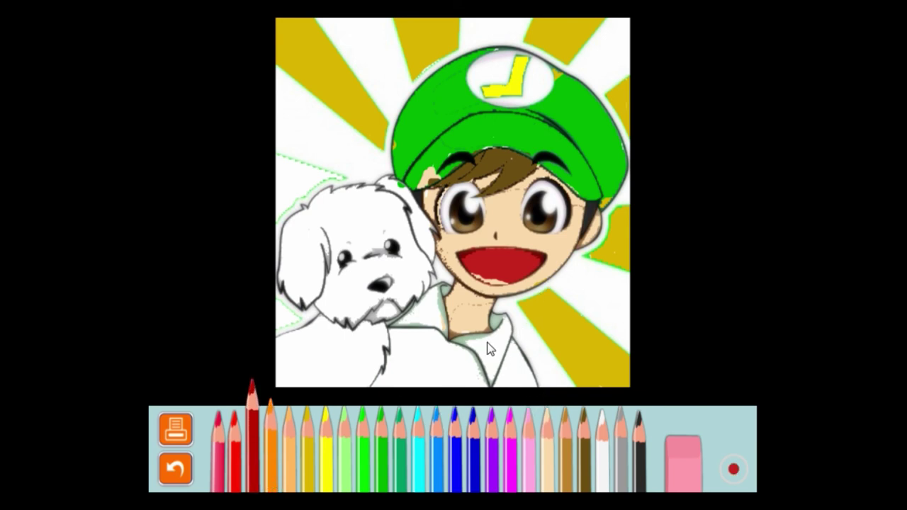
left_click(488, 274)
left_click(381, 473)
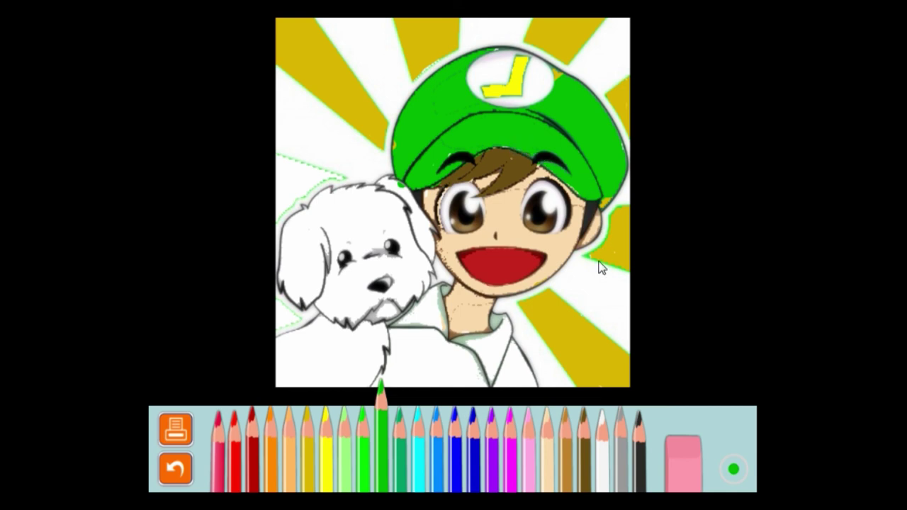
left_click(562, 318)
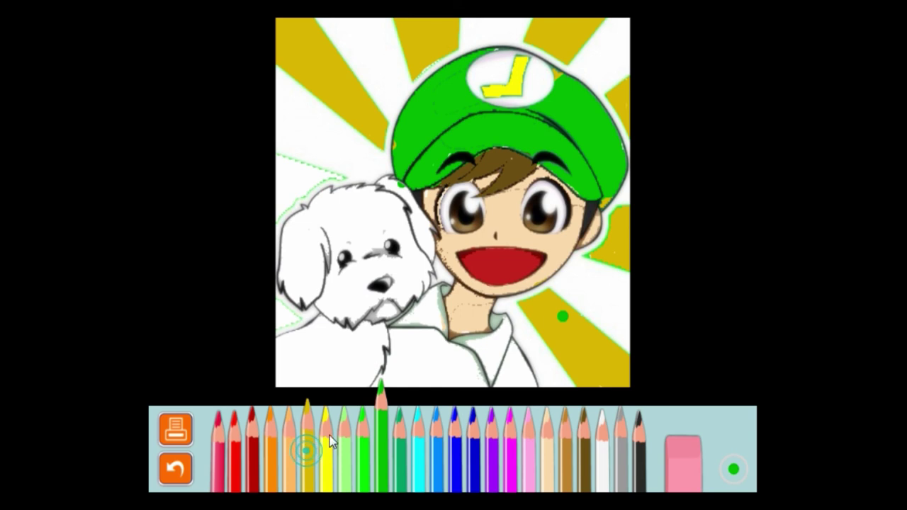
Cover the green dot on the lower-right ray with dark yellow and colour the ray above the dog's head the same.
left_click(307, 452)
left_click(562, 317)
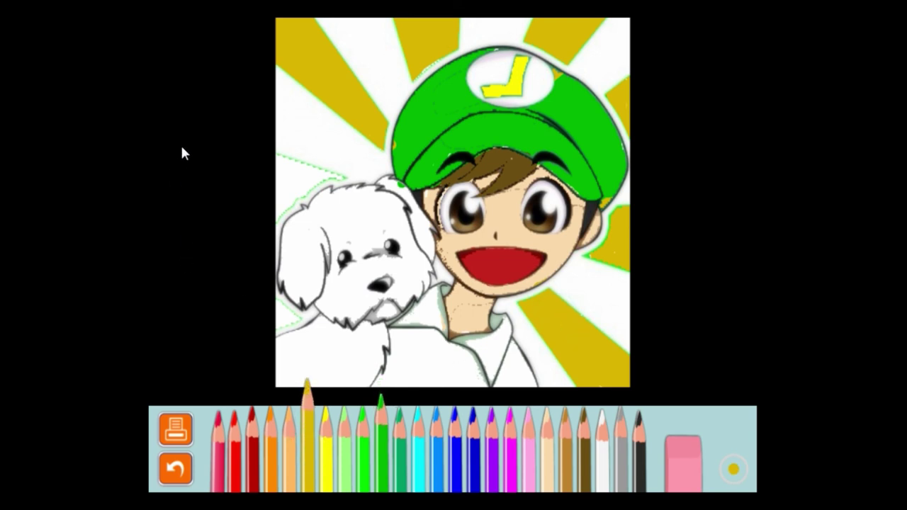
left_click(333, 170)
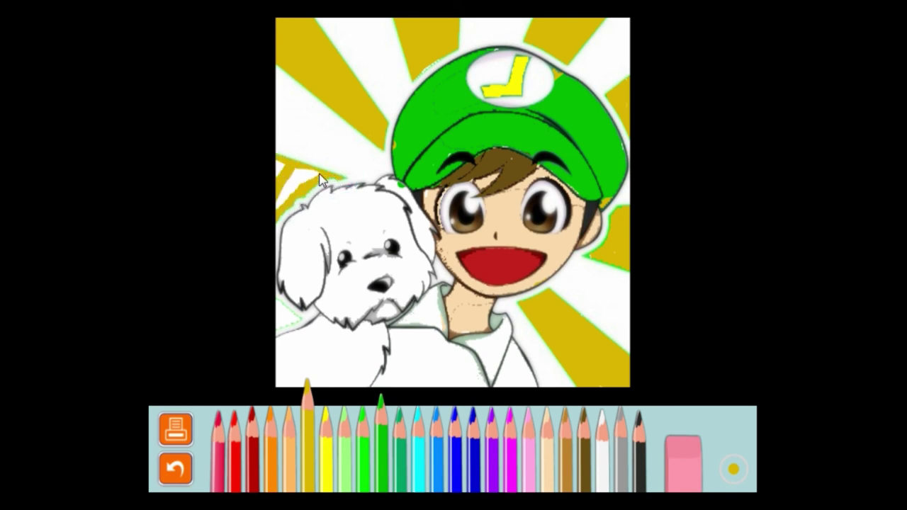
left_click(299, 182)
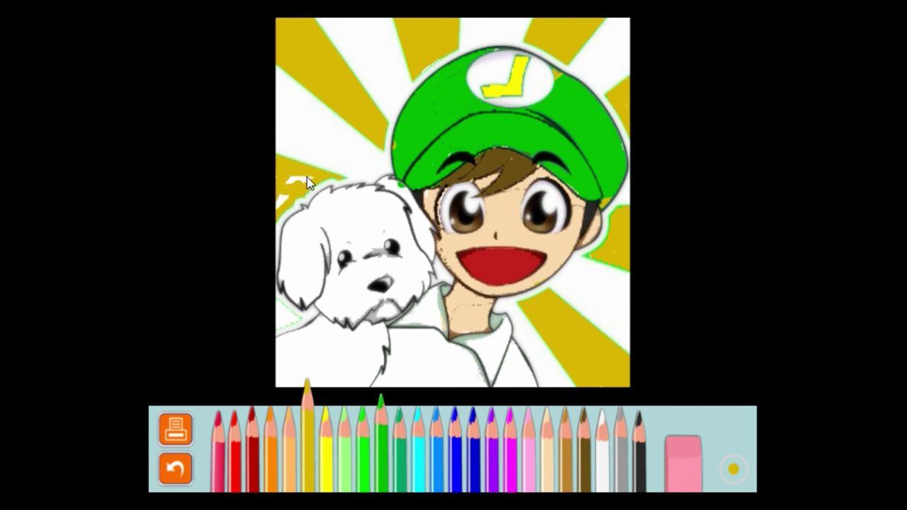